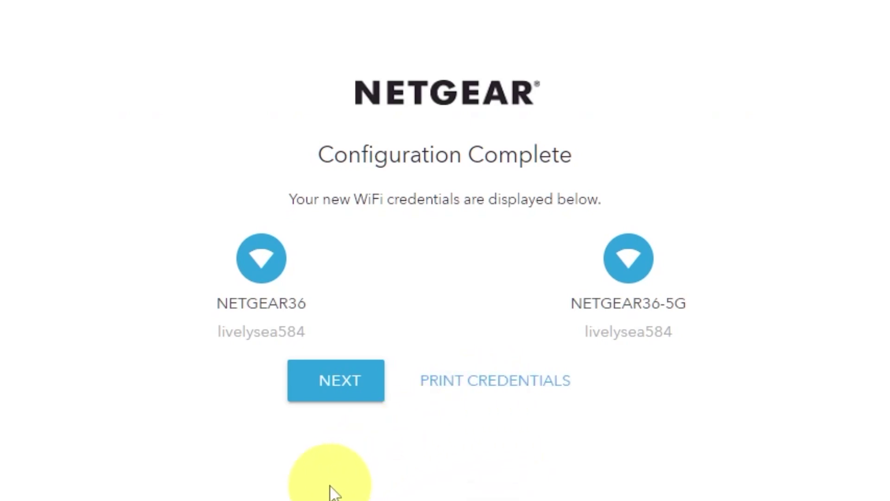
# Continue past the configuration summary and the firmware check, then dismiss the registration overlay.
pyautogui.click(330, 394)
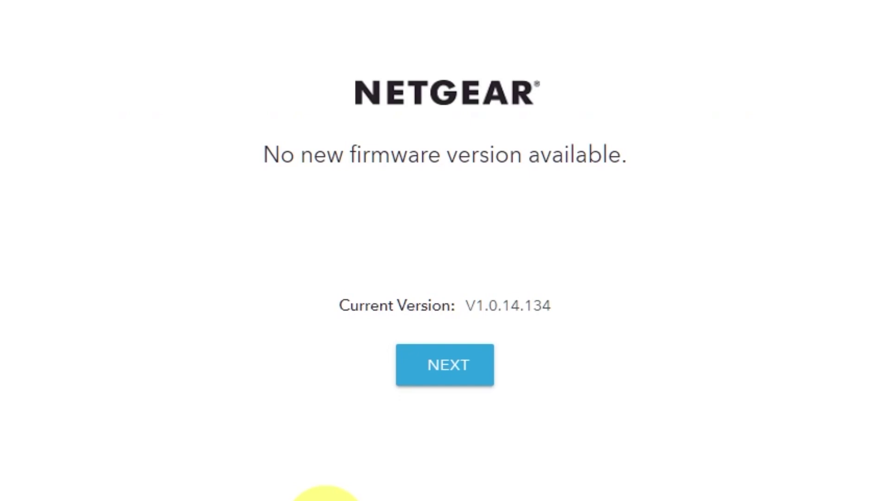
pyautogui.click(461, 378)
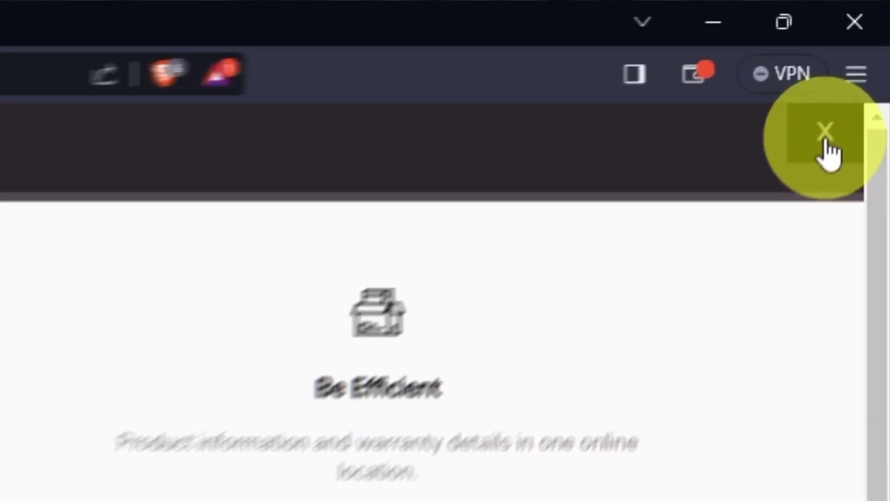
pyautogui.click(825, 138)
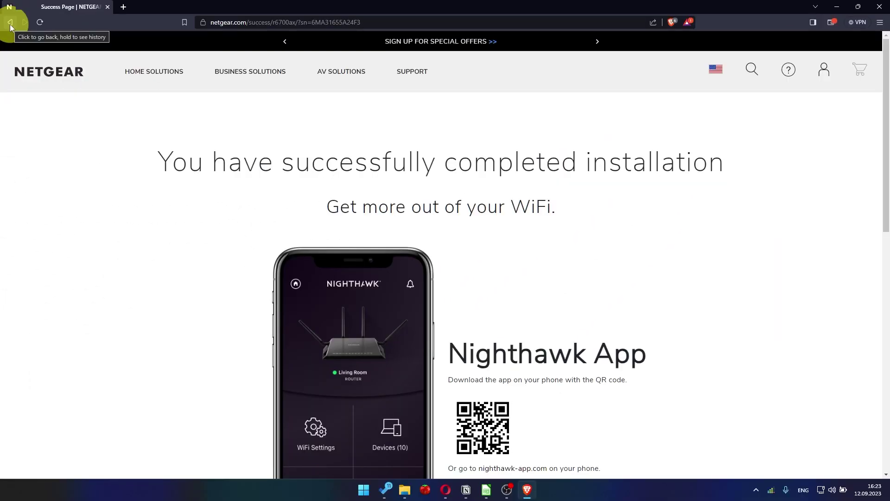
# Load the router admin address 192.168.1.1 in the browser.
pyautogui.click(241, 23)
pyautogui.press('BackSpace')
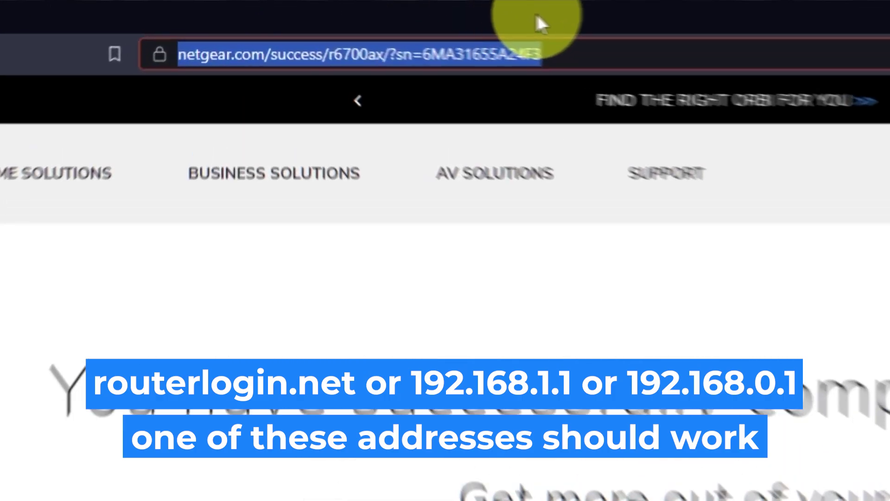
pyautogui.write('192.168.1.1')
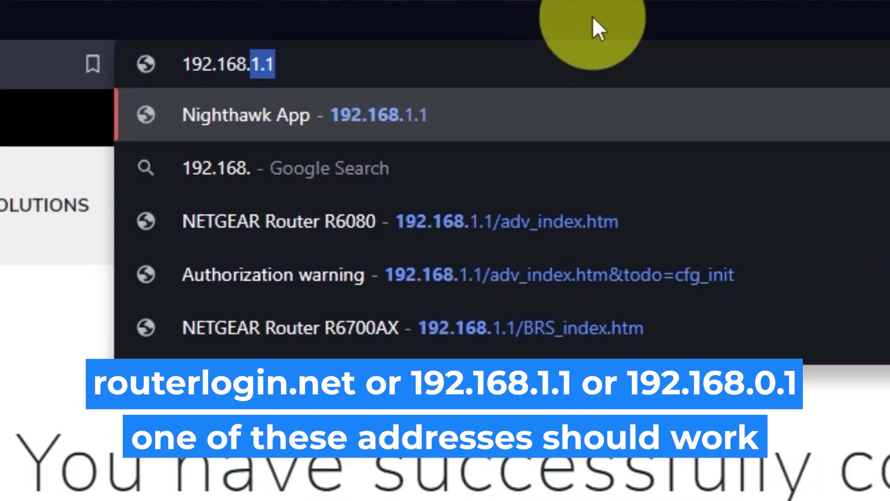
pyautogui.press('Return')
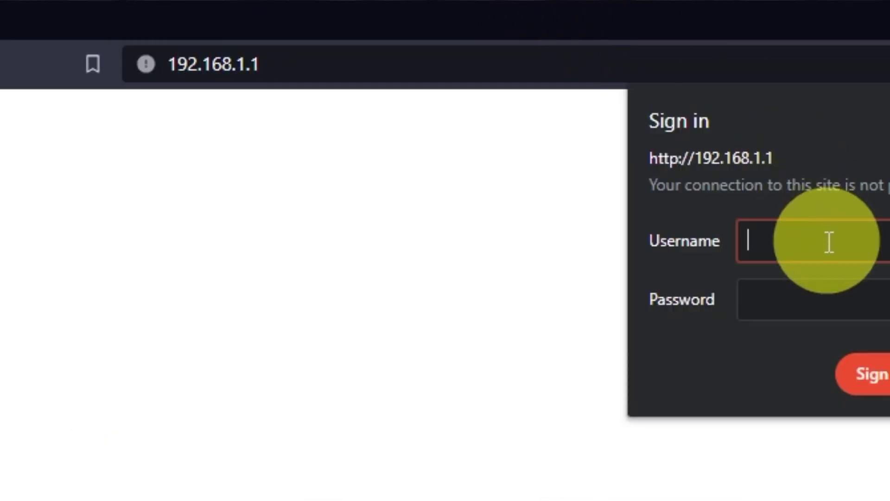
# Sign in with the administrator username and the router password.
pyautogui.write('admin')
pyautogui.press('Tab')
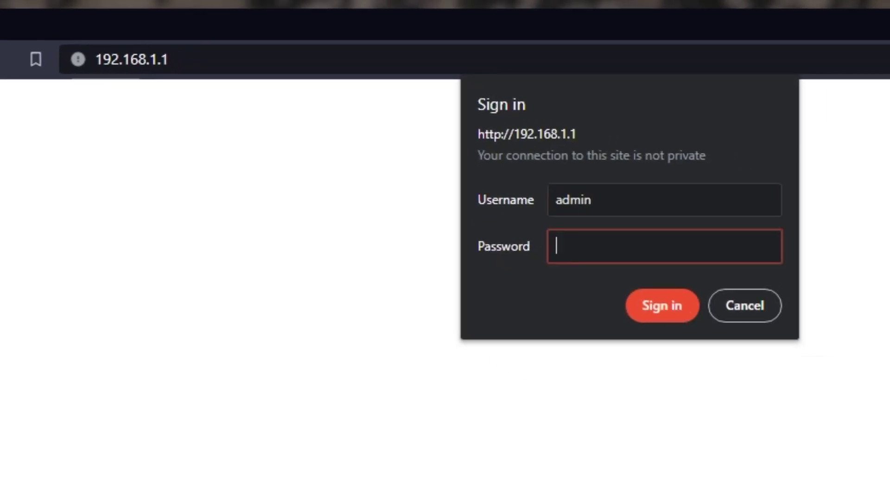
pyautogui.write('********')
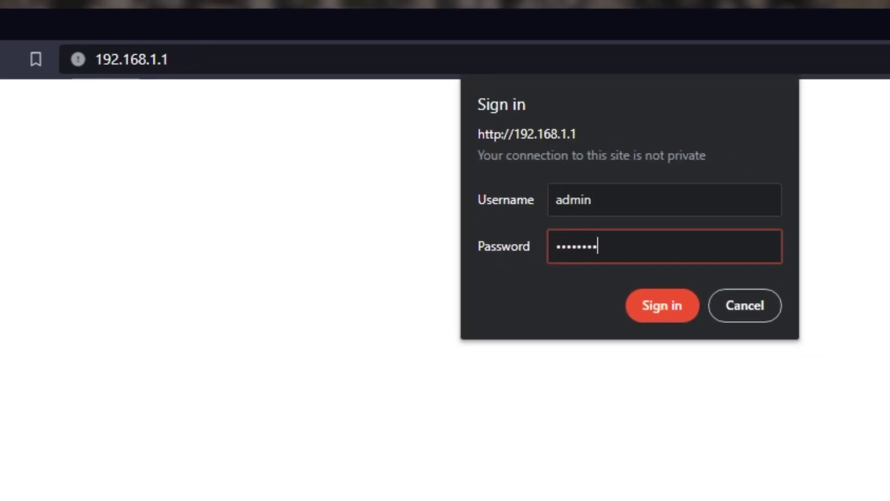
pyautogui.write('**')
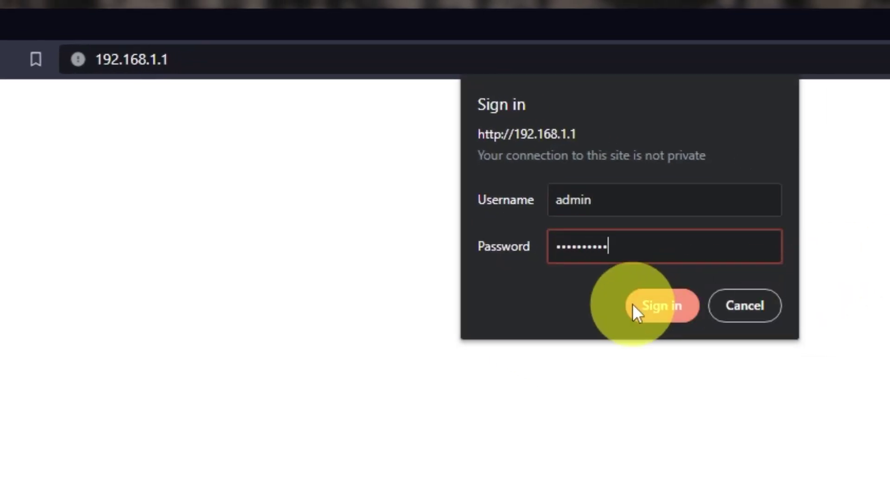
pyautogui.click(653, 307)
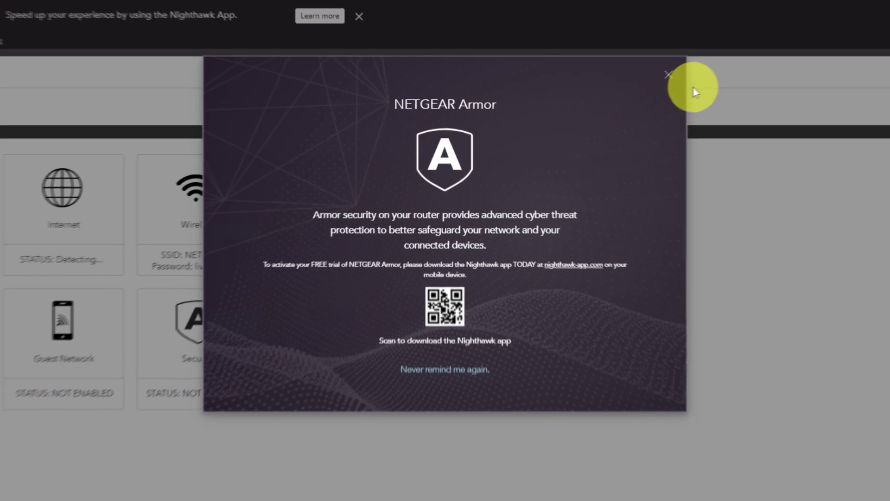
# Close the NETGEAR Armor promotion and leave the interface language on Auto.
pyautogui.click(702, 67)
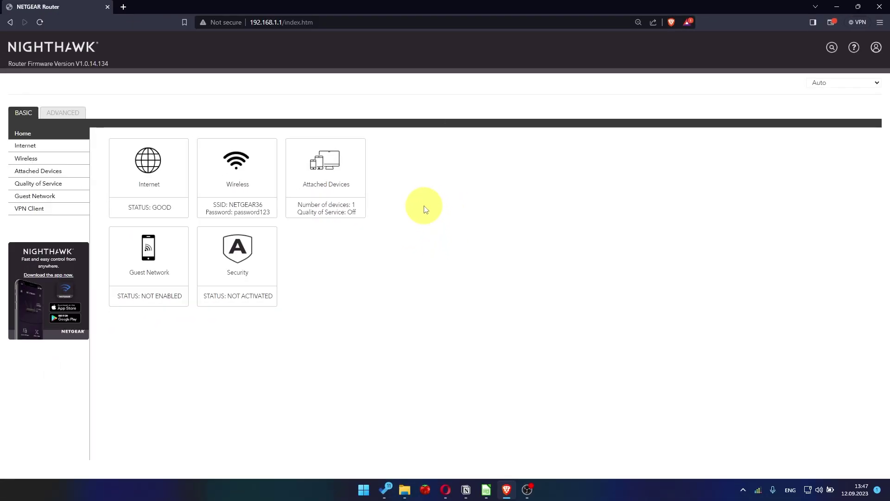
pyautogui.click(838, 85)
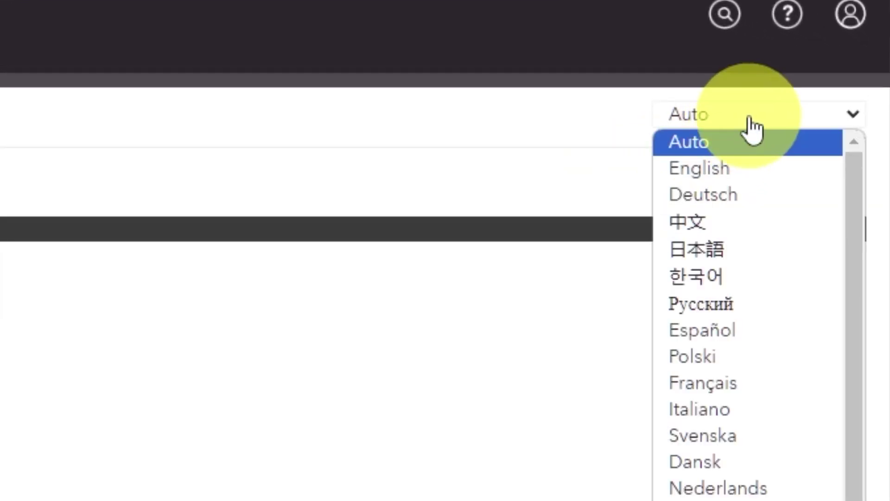
pyautogui.scroll(-2, 754, 344)
pyautogui.scroll(2, 742, 417)
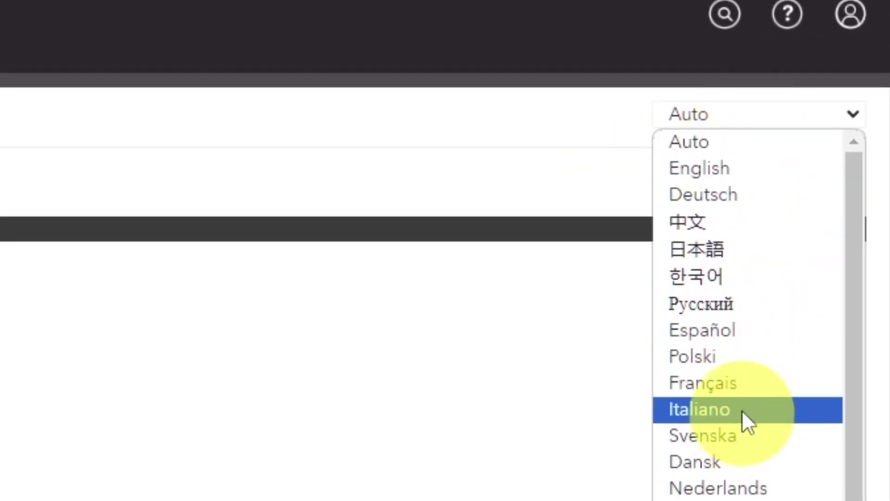
pyautogui.click(209, 317)
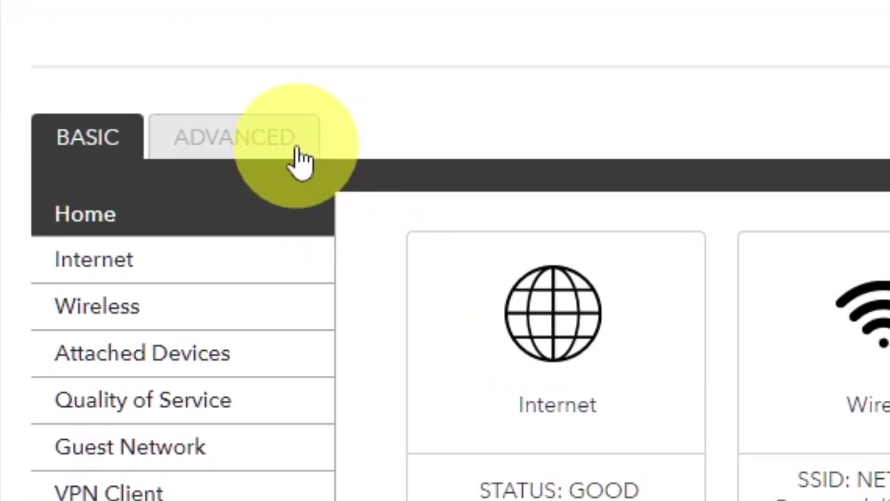
# Under ADVANCED, run the Setup Wizard choosing 'No. I want to configure the router myself.'.
pyautogui.click(299, 155)
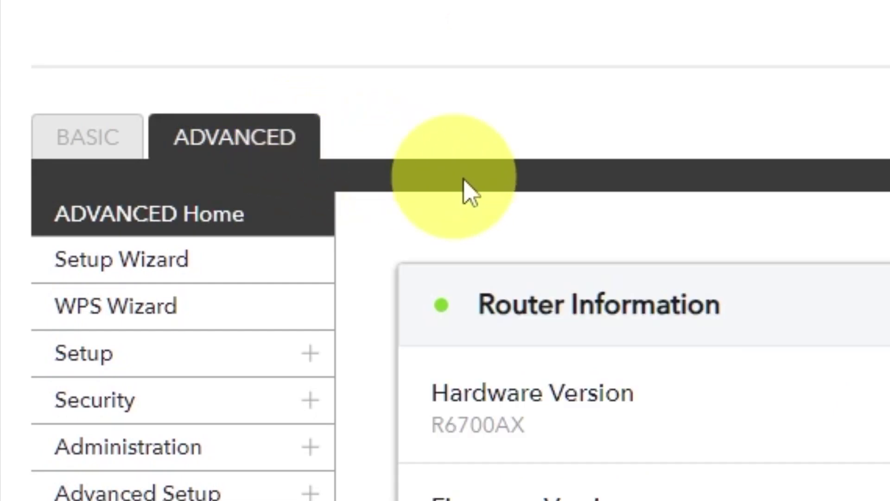
pyautogui.click(255, 277)
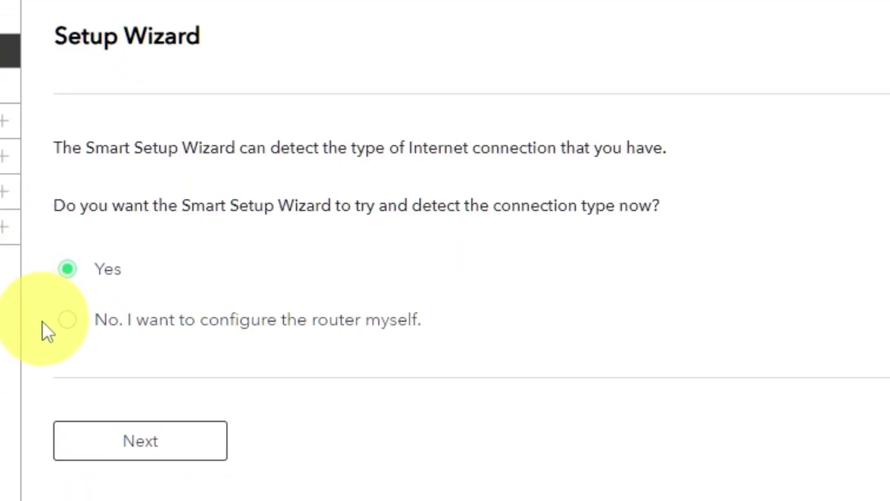
pyautogui.click(67, 323)
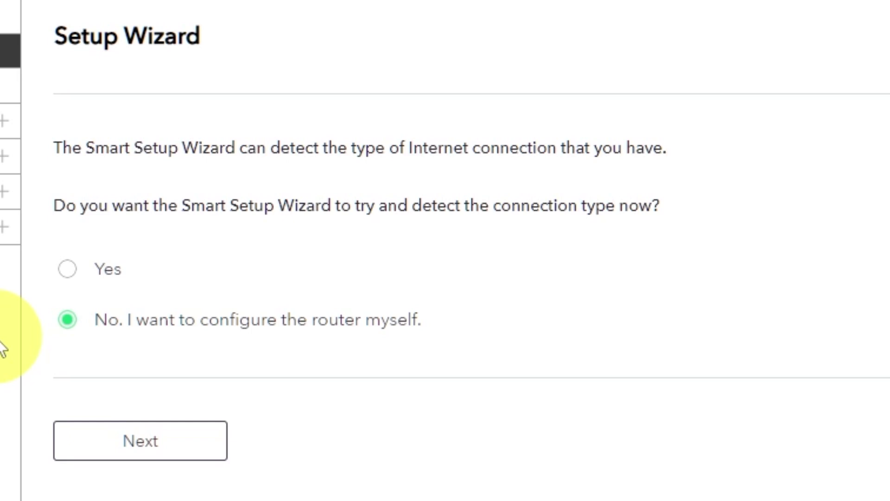
pyautogui.click(141, 452)
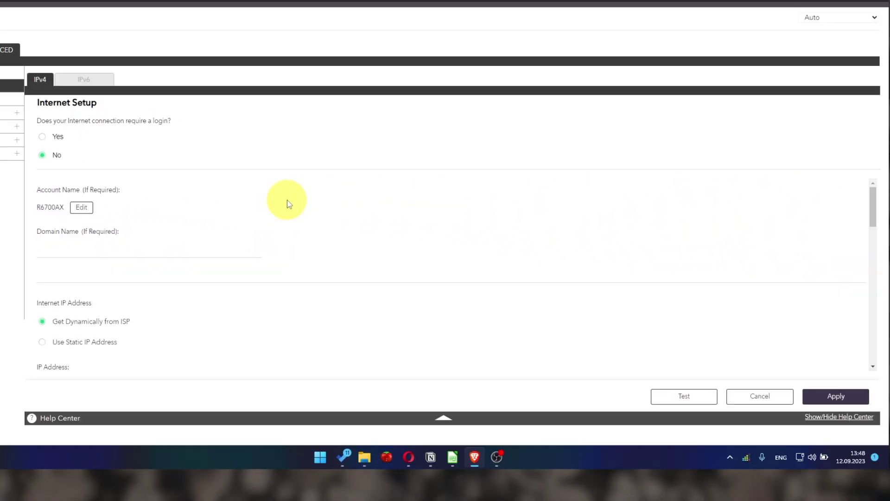
# Get DNS servers automatically from the ISP, keep no login, and apply the Internet Setup.
pyautogui.scroll(-1, 888, 209)
pyautogui.scroll(-1, 289, 204)
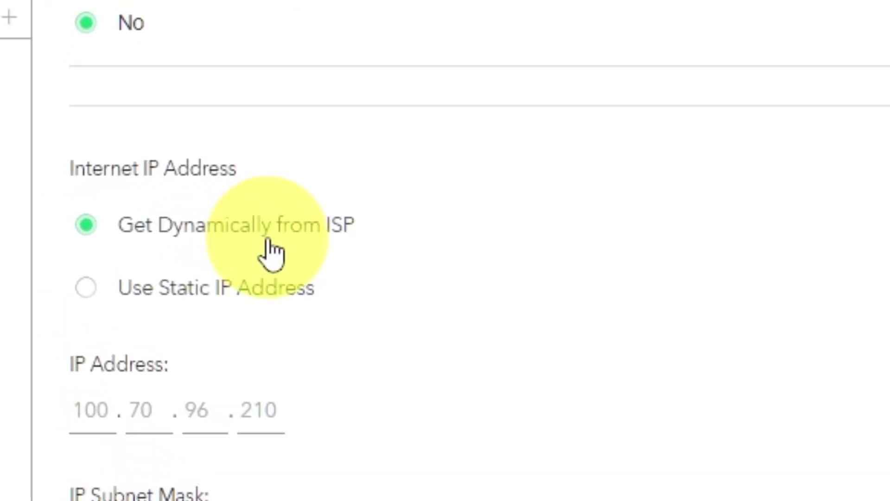
pyautogui.scroll(-3, 616, 247)
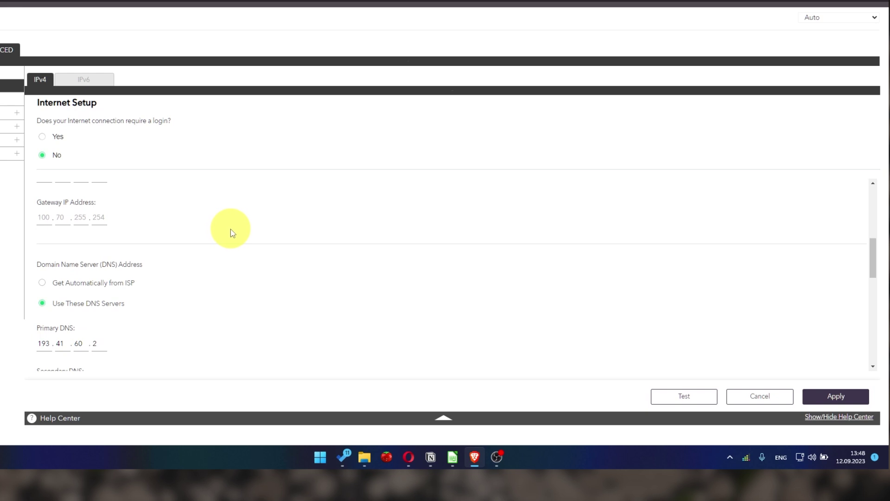
pyautogui.scroll(-1, 229, 232)
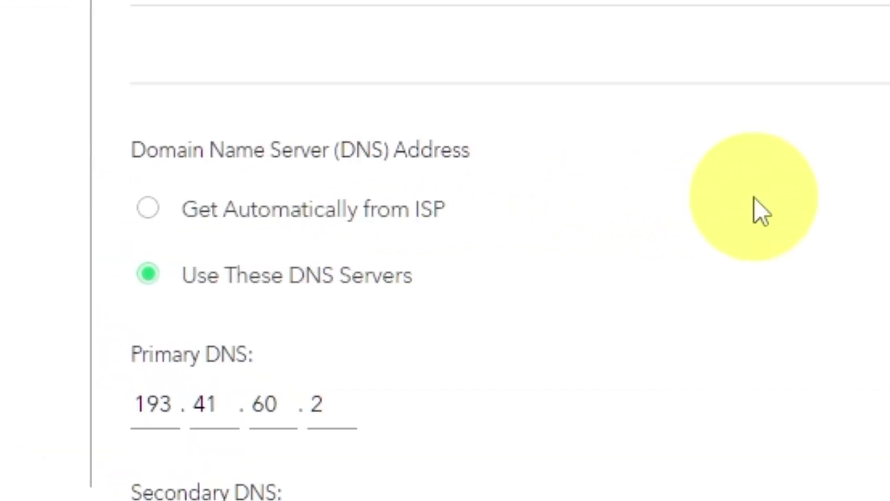
pyautogui.click(151, 210)
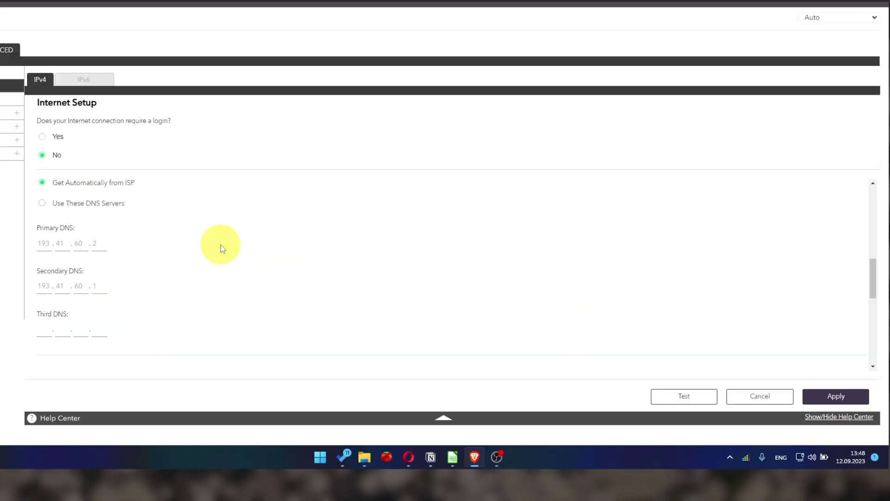
pyautogui.scroll(-1, 729, 428)
pyautogui.scroll(-2, 221, 248)
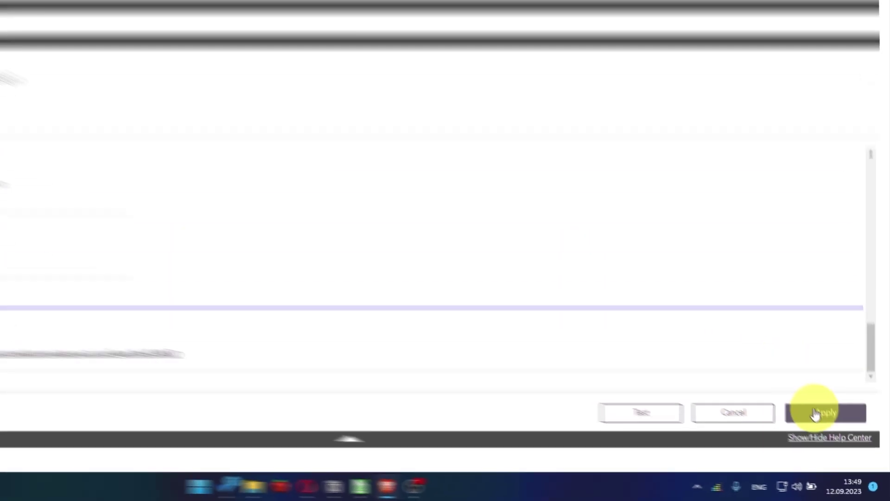
pyautogui.click(834, 434)
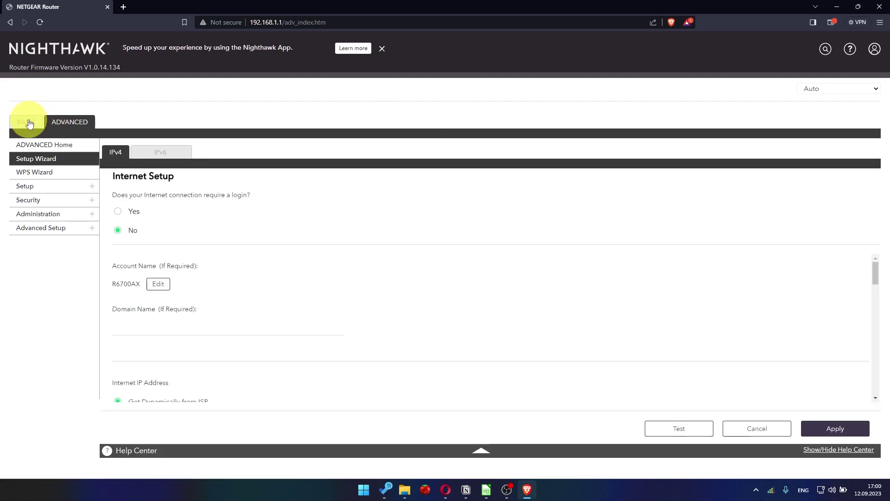
# Sign back in to the router with the administrator username and password.
pyautogui.click(69, 120)
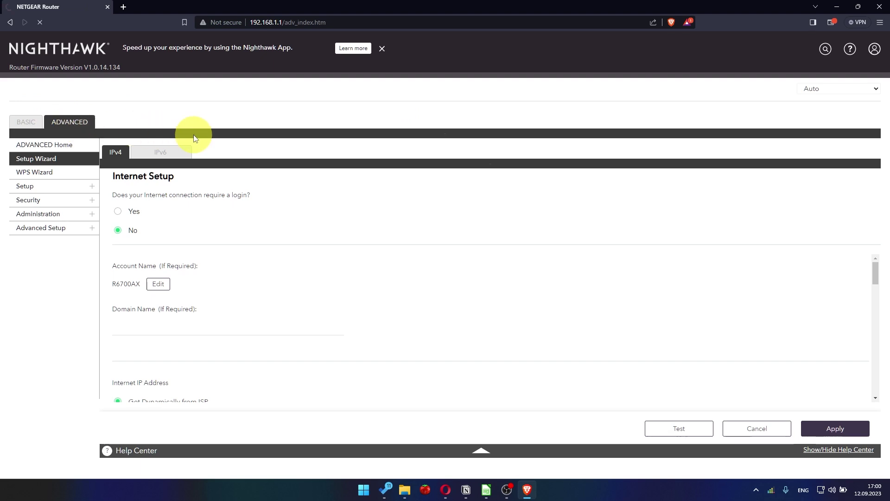
pyautogui.write('admin')
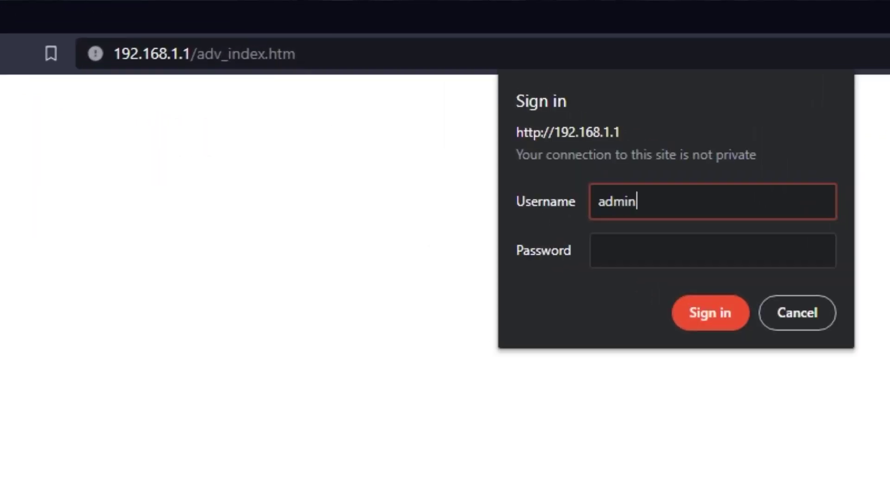
pyautogui.press('Tab')
pyautogui.write('password')
pyautogui.press('Return')
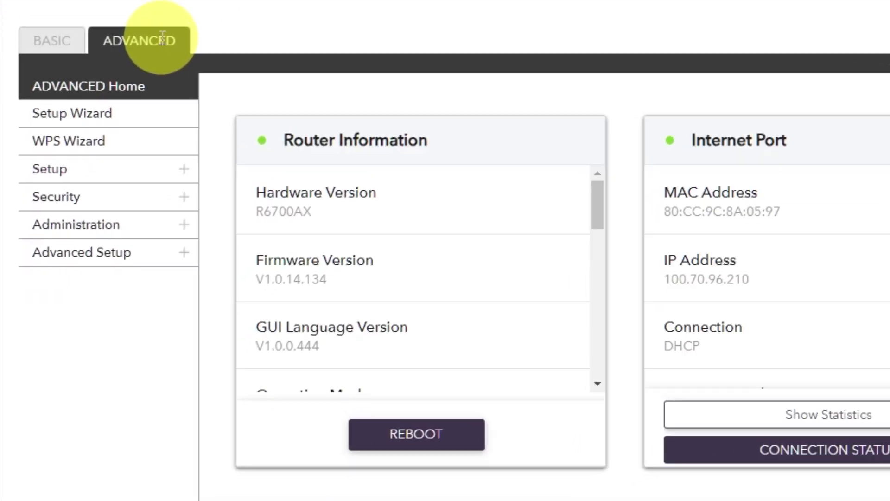
# Reboot the router from the ADVANCED Home page and confirm.
pyautogui.click(122, 171)
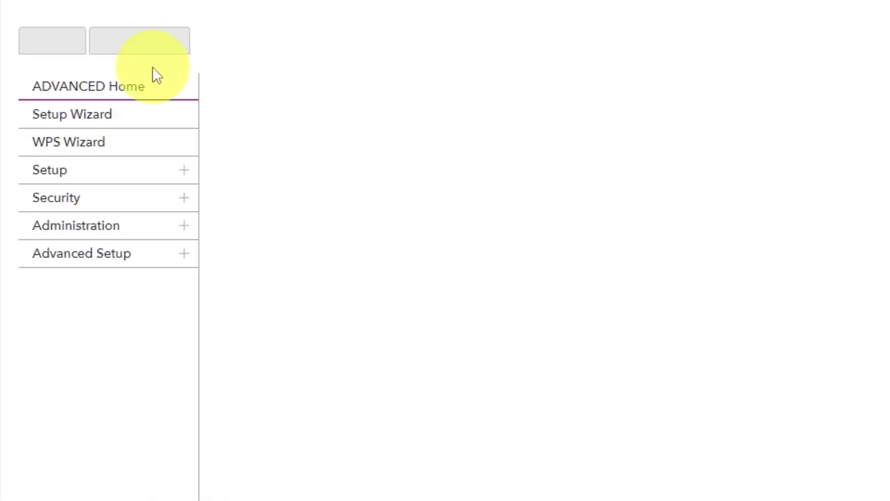
pyautogui.click(146, 97)
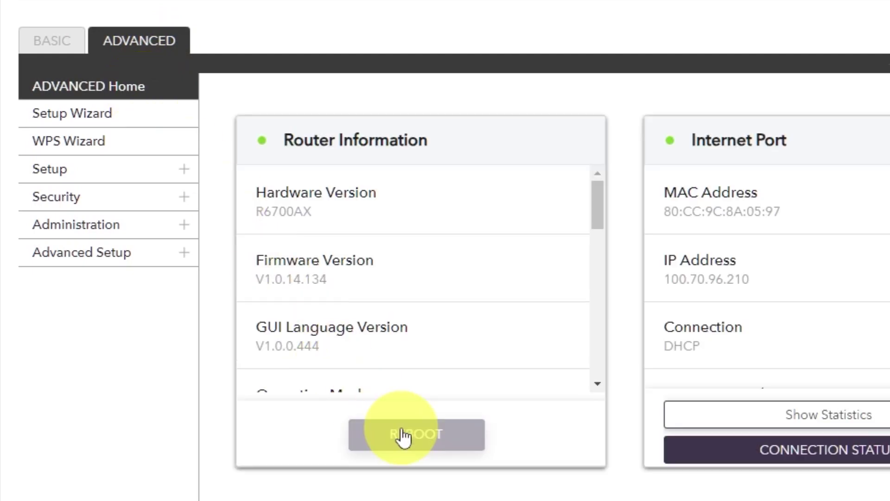
pyautogui.click(404, 436)
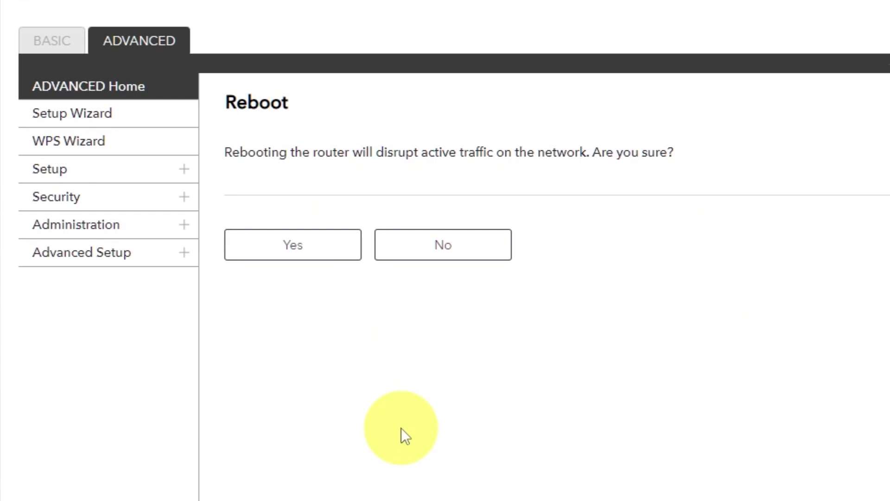
pyautogui.click(296, 252)
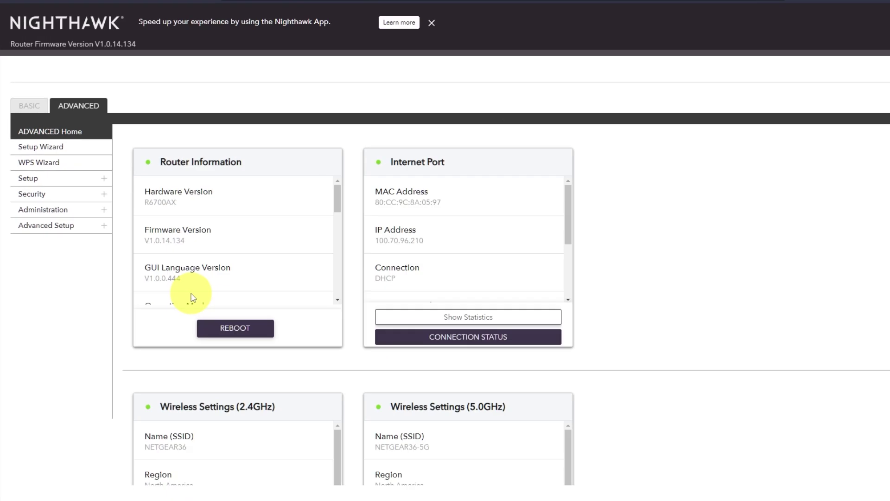
# Open a new Brave tab and search for youtube from the suggestions.
pyautogui.click(234, 7)
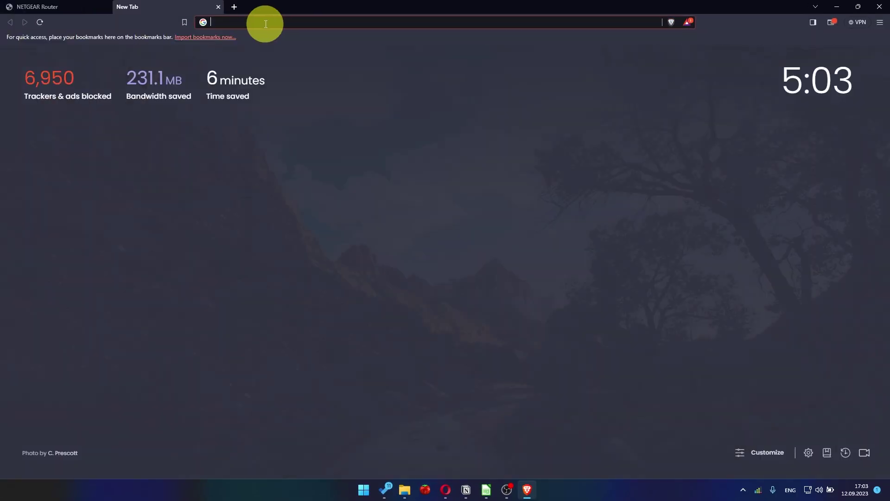
pyautogui.click(269, 23)
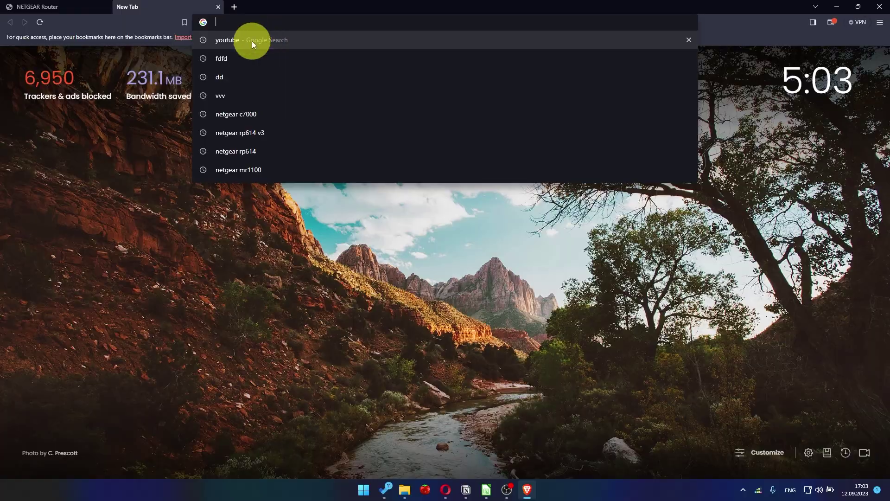
pyautogui.click(251, 41)
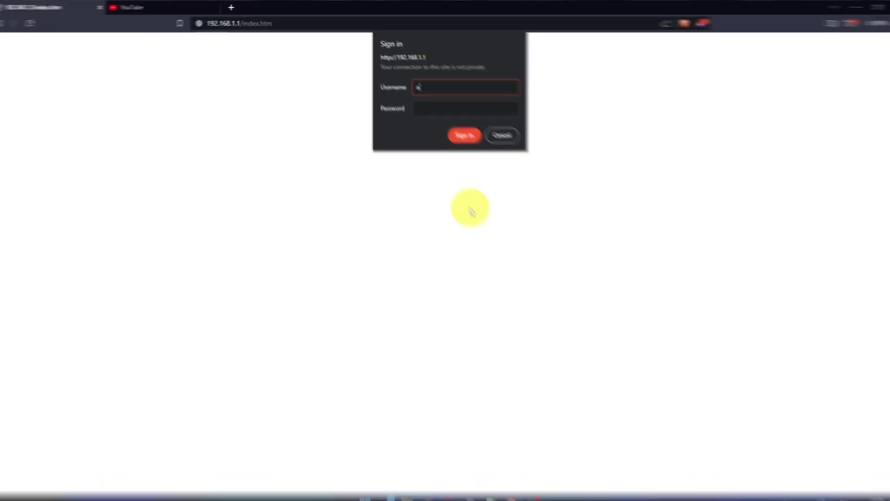
# Sign in with the administrator credentials and close the NETGEAR Armor promotion.
pyautogui.write('dmin')
pyautogui.press('Tab')
pyautogui.write('admi')
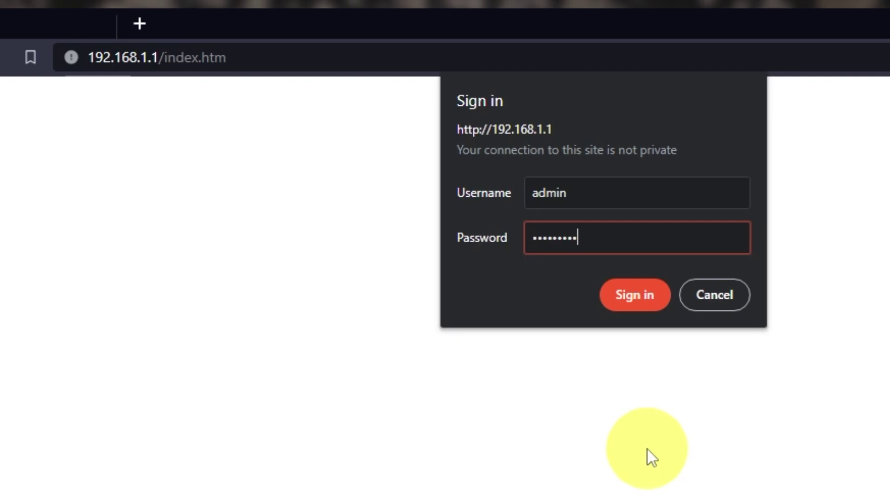
pyautogui.press('Return')
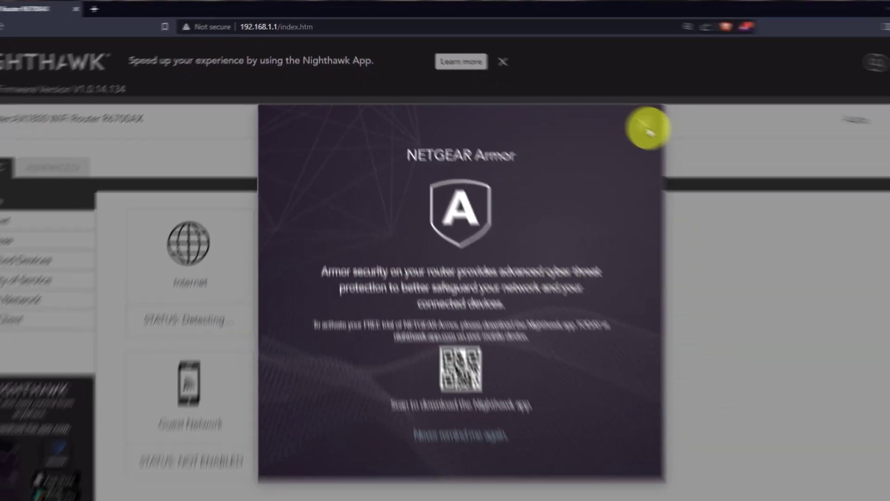
pyautogui.click(648, 131)
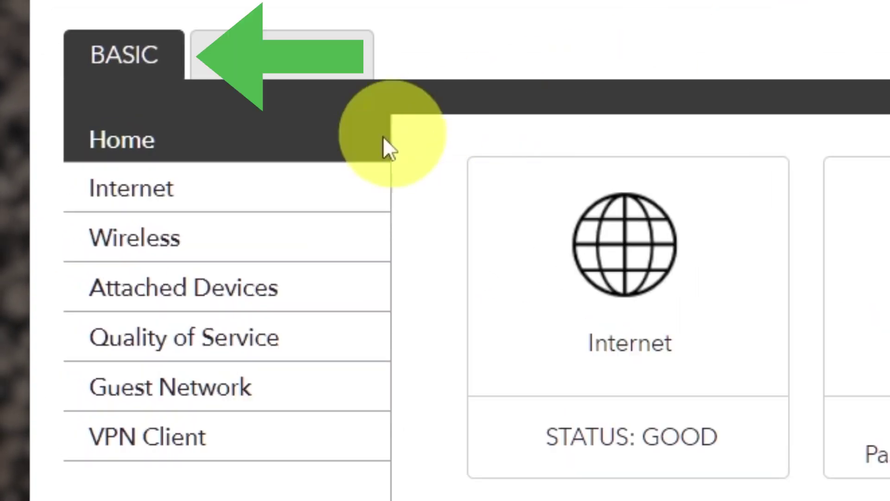
# In BASIC > Internet, set Router MAC Address to 'Use Computer MAC Address' and apply.
pyautogui.click(231, 193)
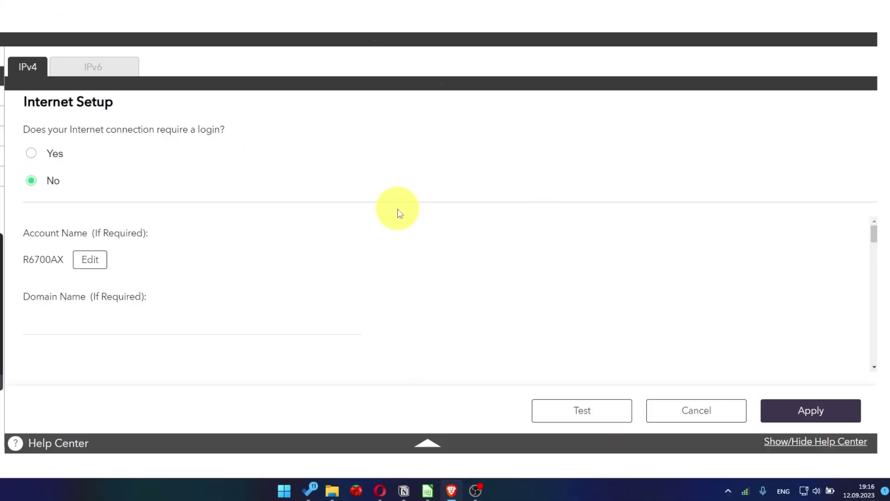
pyautogui.scroll(-15, 419, 290)
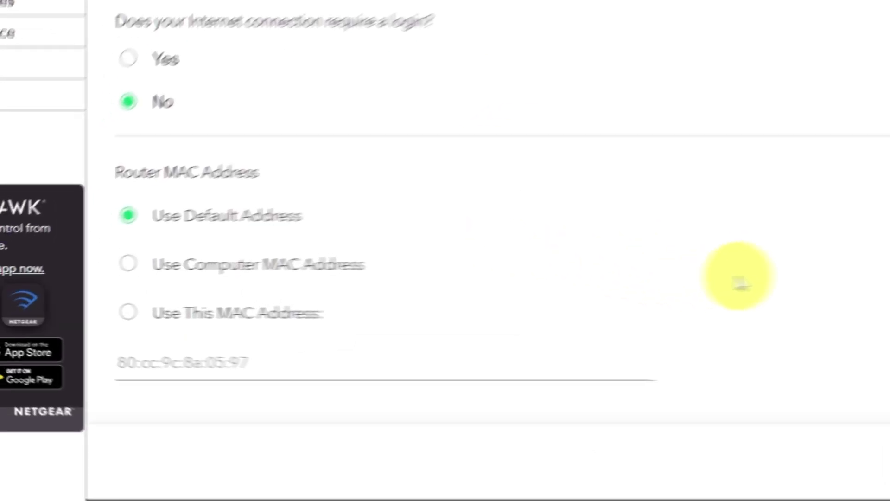
pyautogui.click(212, 246)
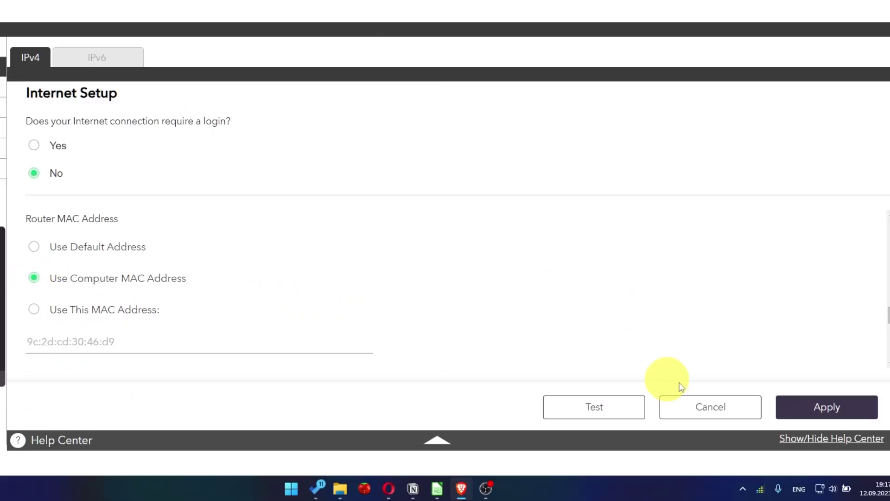
pyautogui.click(827, 423)
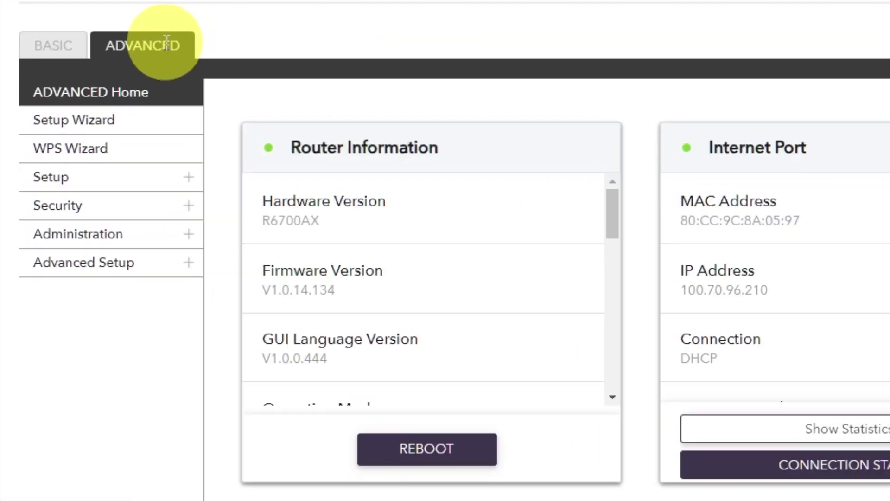
# Reboot the router from ADVANCED Home, then rerun the youtube search in Brave.
pyautogui.click(166, 45)
pyautogui.click(147, 100)
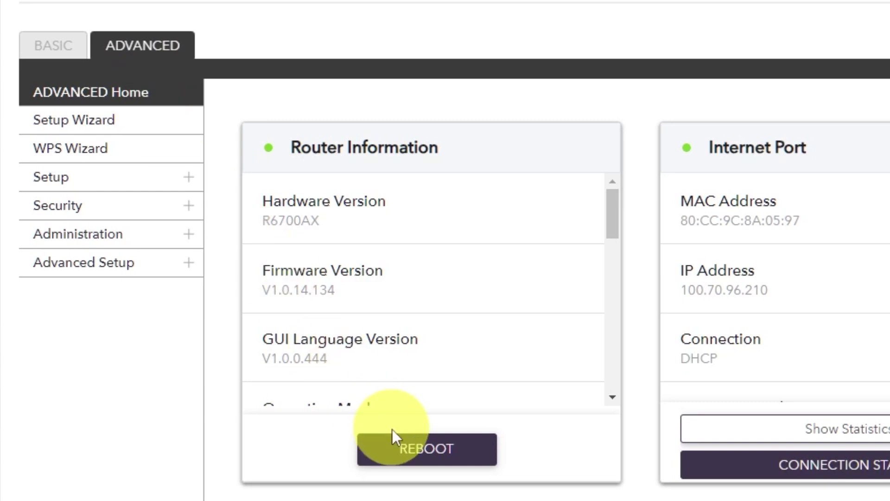
pyautogui.click(411, 447)
pyautogui.click(304, 260)
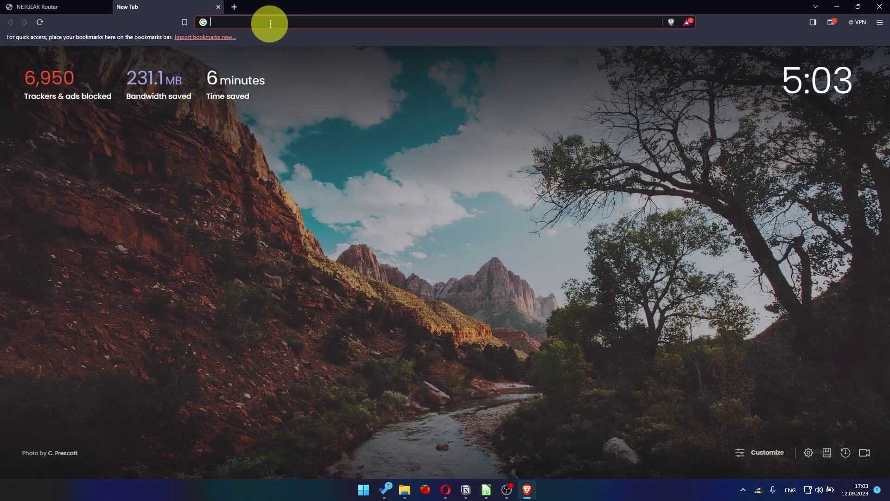
pyautogui.click(270, 23)
pyautogui.click(252, 41)
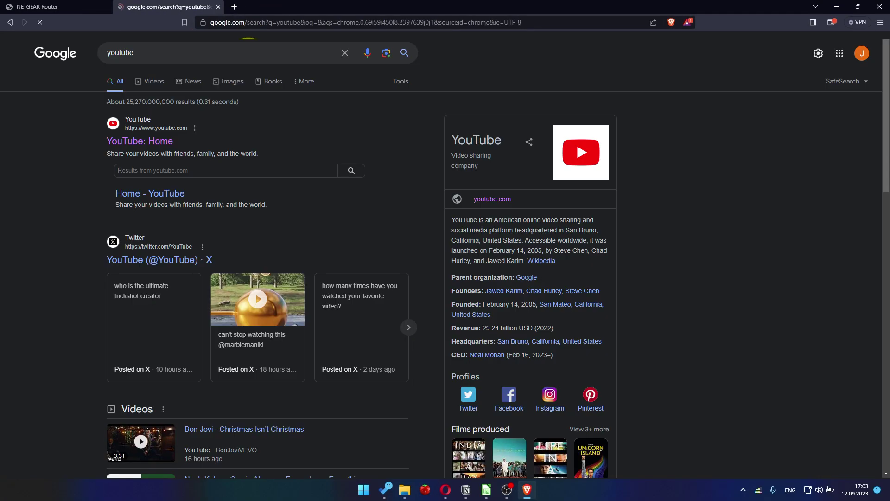